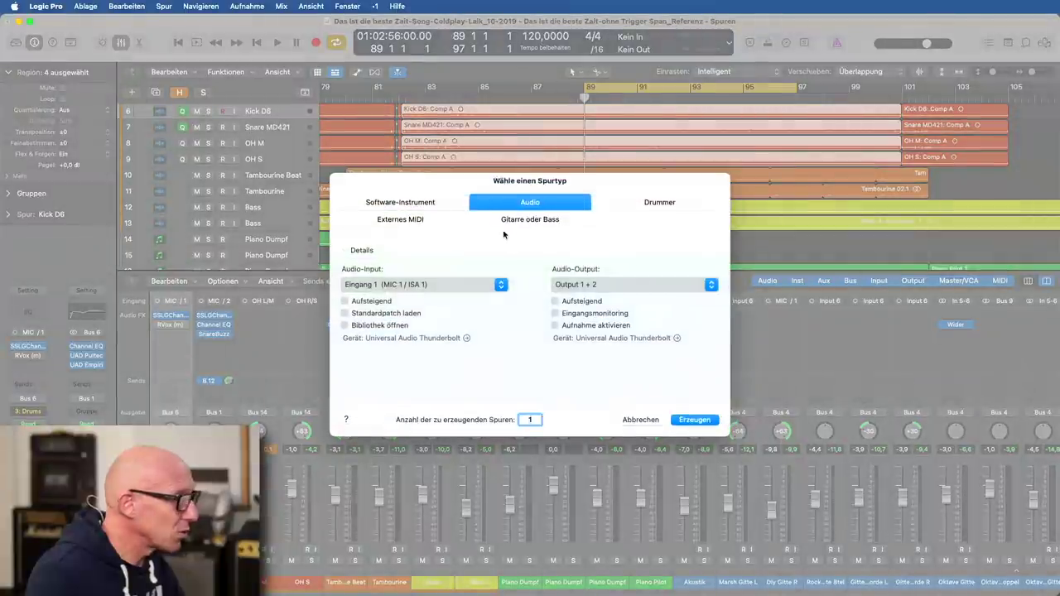
# Create one new audio track, place it directly above Kick D6 and name it Referenz.
pyautogui.click(695, 420)
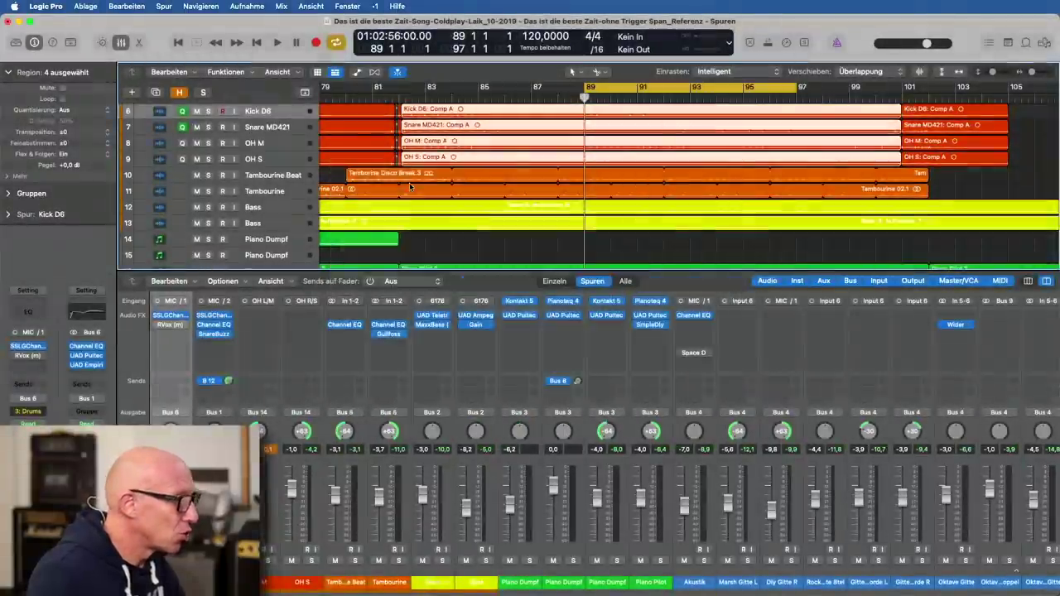
pyautogui.moveTo(273, 127); pyautogui.dragTo(274, 113)
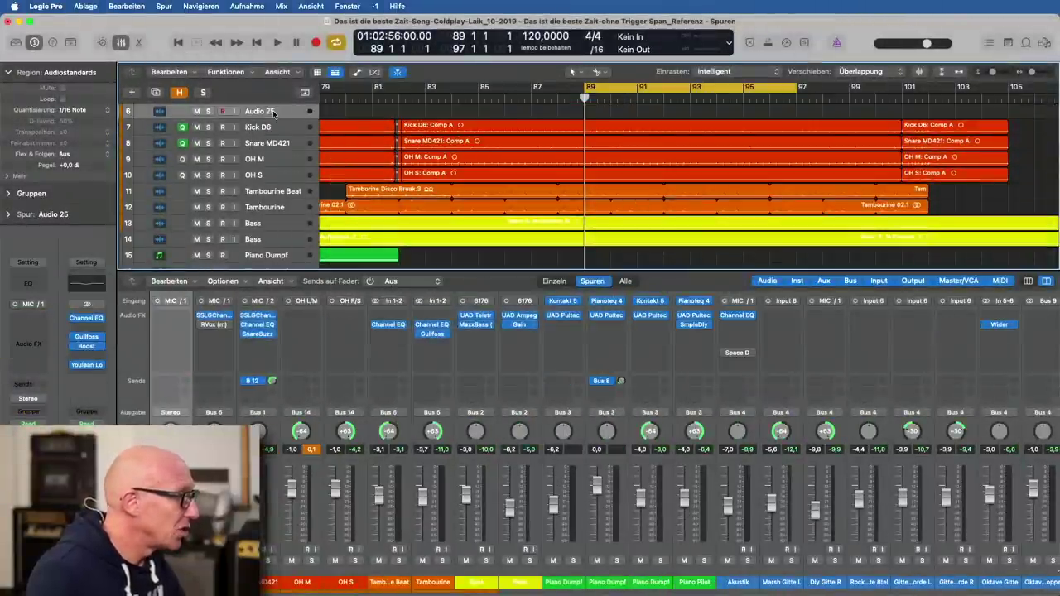
pyautogui.write('erenz')
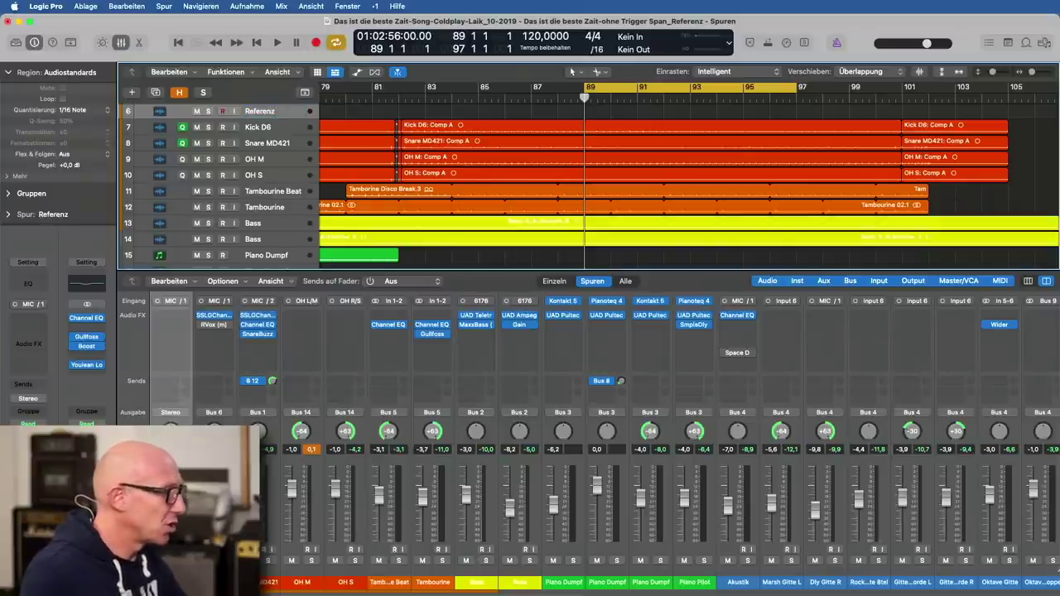
# Colour the Referenz track dark magenta.
pyautogui.hotkey('alt', 'c')
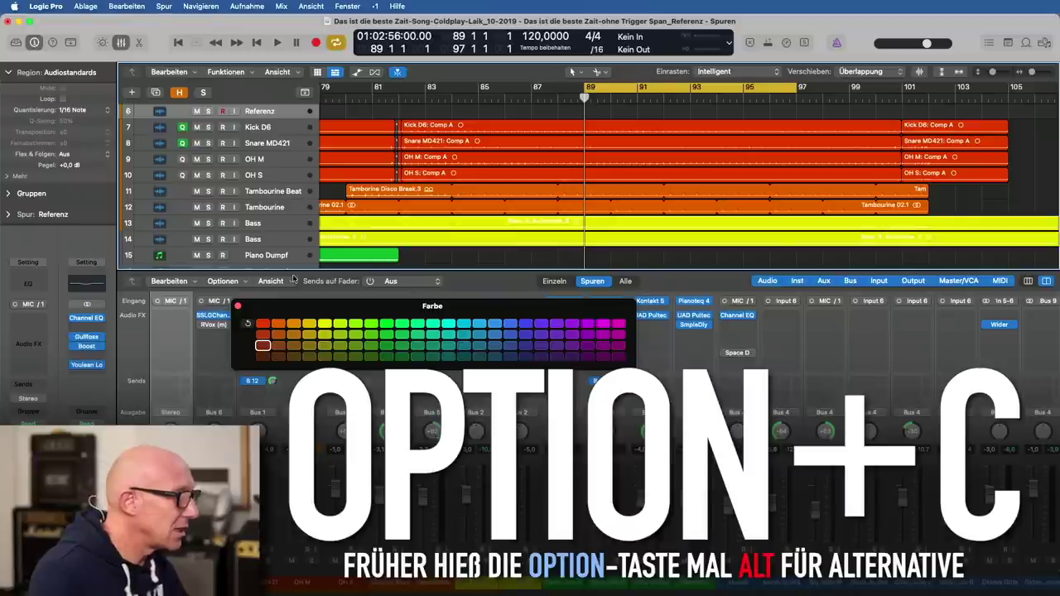
pyautogui.moveTo(339, 307); pyautogui.dragTo(490, 190)
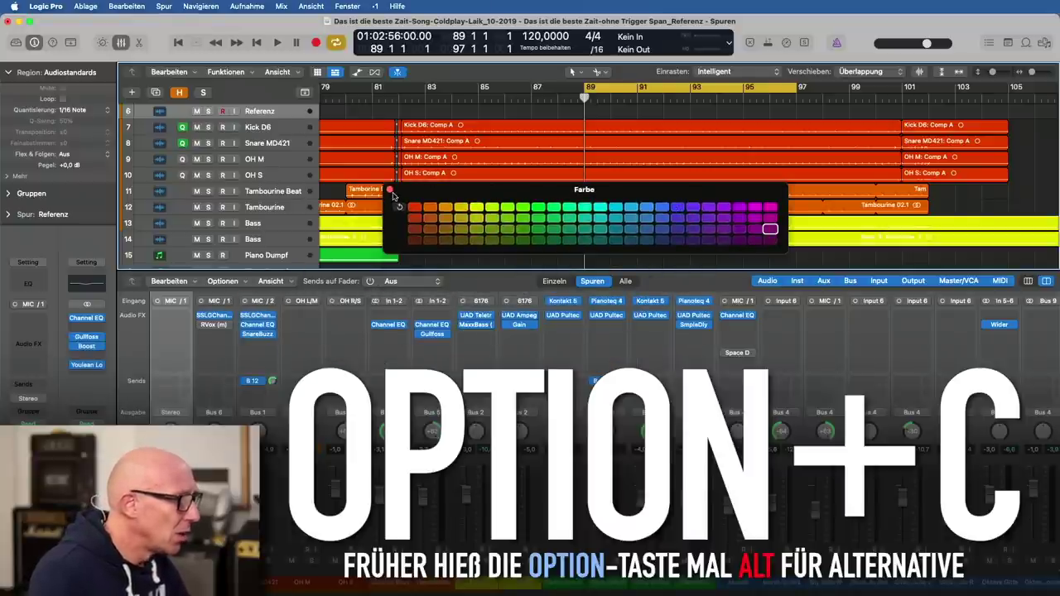
pyautogui.click(390, 190)
# Switch to Finder and import Letzter Song MASTER V2 Final.wav onto the Referenz track, then close the Finder window.
pyautogui.hotkey('ctrl', 'Up')
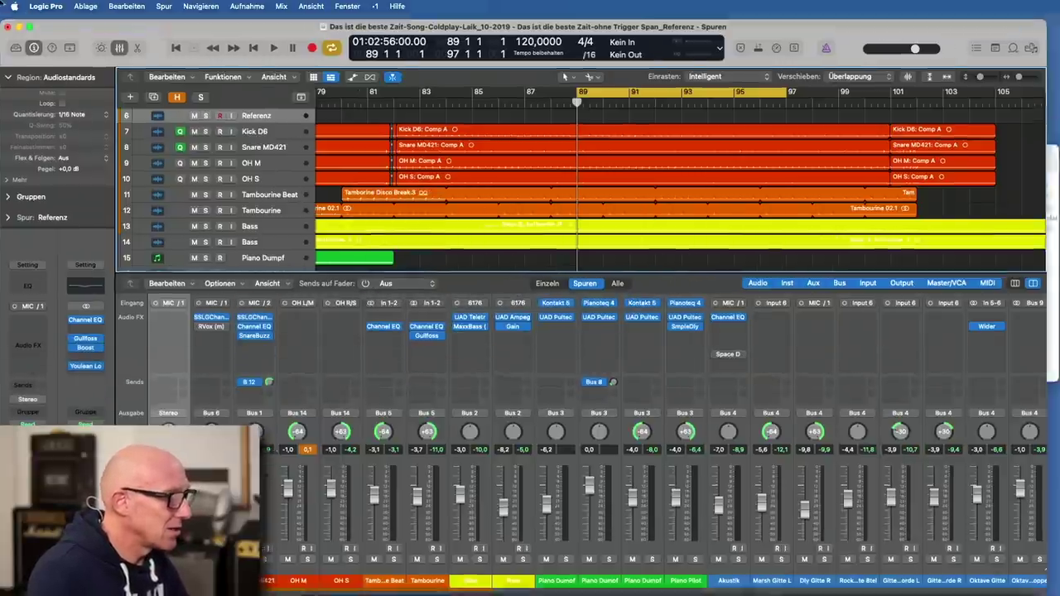
pyautogui.click(923, 207)
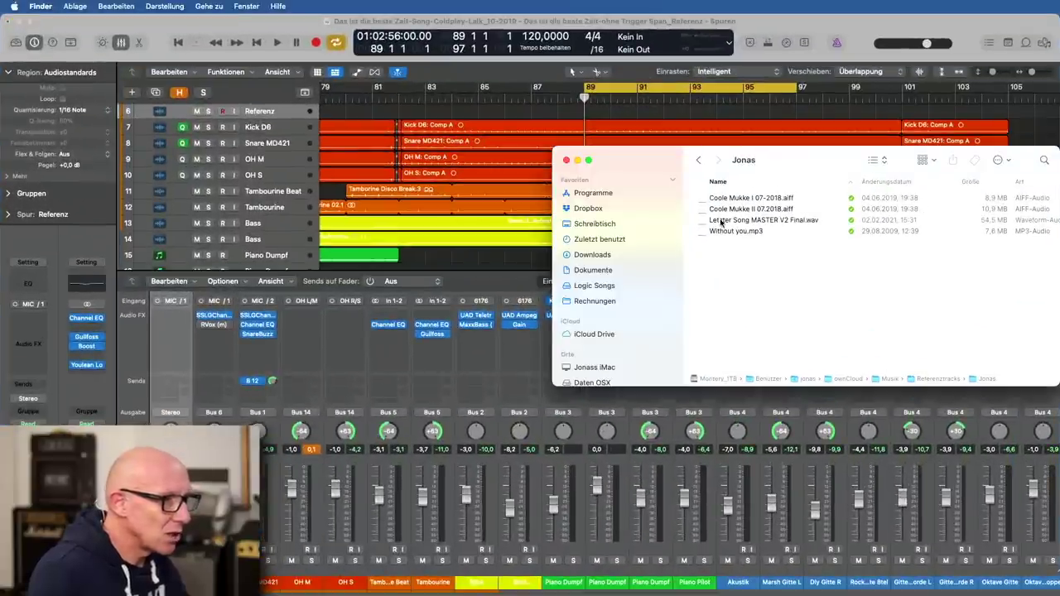
pyautogui.moveTo(750, 222); pyautogui.dragTo(505, 114)
pyautogui.click(567, 160)
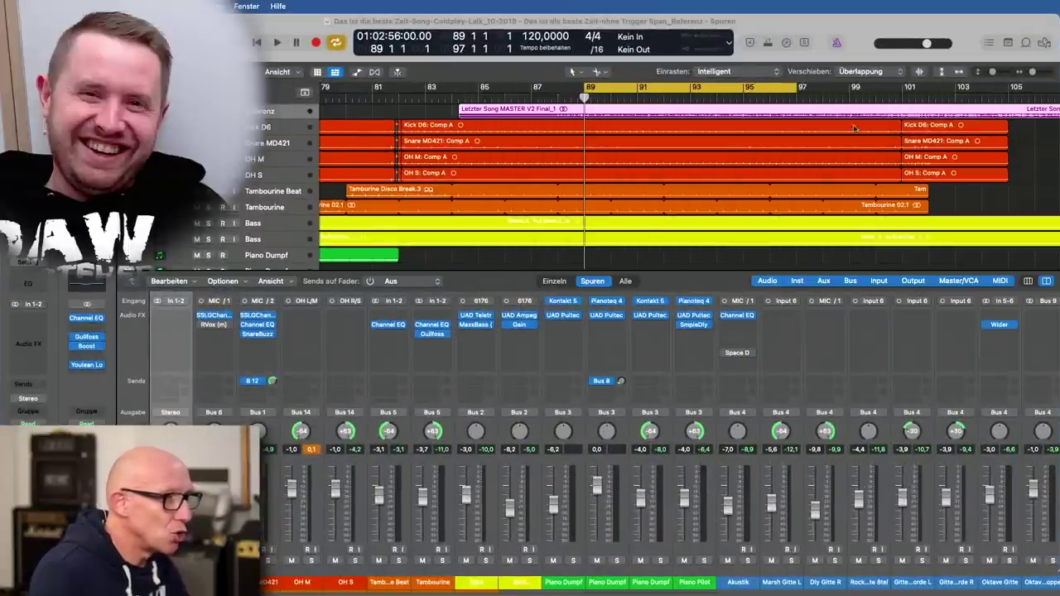
# Move the Letzter Song MASTER V2 Final region earlier until its loud section lies over the cycle range at bars 89 to 97.
pyautogui.moveTo(906, 111); pyautogui.dragTo(534, 111)
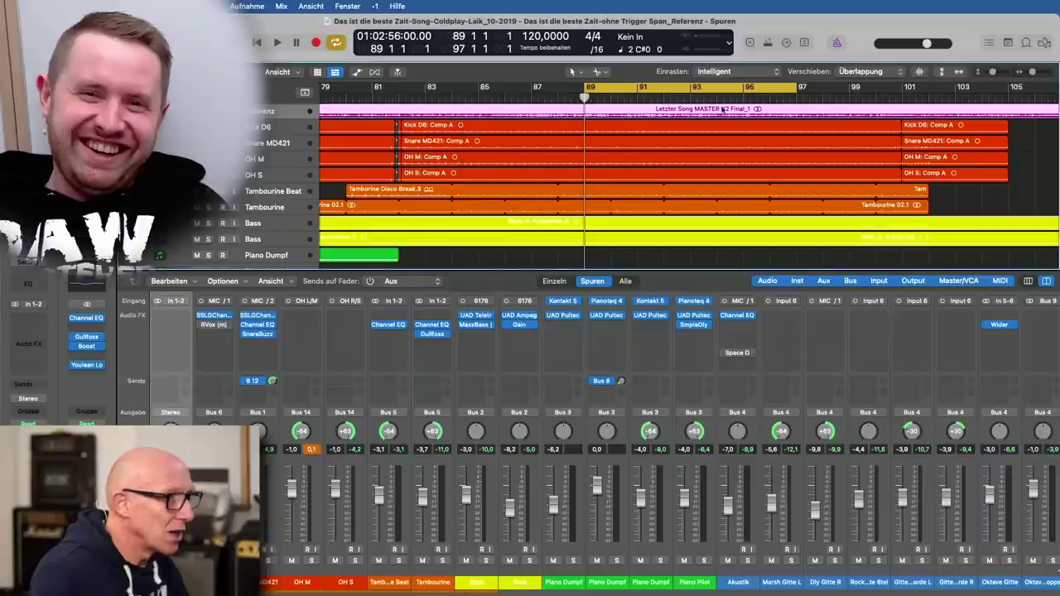
pyautogui.hscroll(1, 705, 202)
pyautogui.scroll(-2, 707, 201)
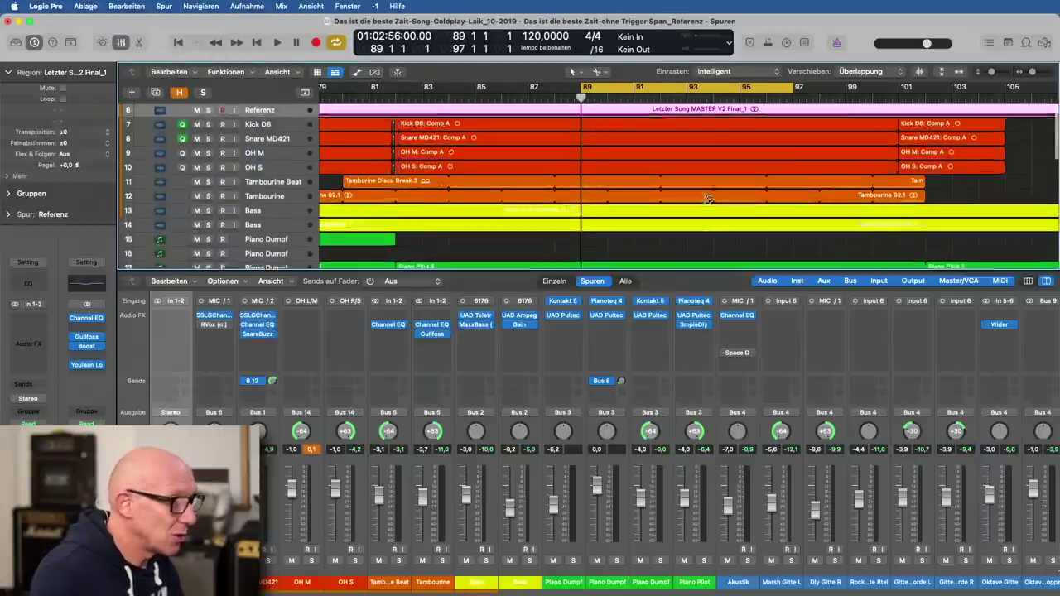
pyautogui.scroll(4, 708, 199)
pyautogui.scroll(4, 708, 199)
pyautogui.moveTo(966, 113); pyautogui.dragTo(656, 116)
pyautogui.moveTo(858, 111); pyautogui.dragTo(657, 118)
pyautogui.moveTo(850, 114); pyautogui.dragTo(605, 114)
pyautogui.moveTo(808, 113); pyautogui.dragTo(543, 112)
pyautogui.moveTo(846, 115); pyautogui.dragTo(620, 114)
pyautogui.moveTo(496, 115); pyautogui.dragTo(716, 117)
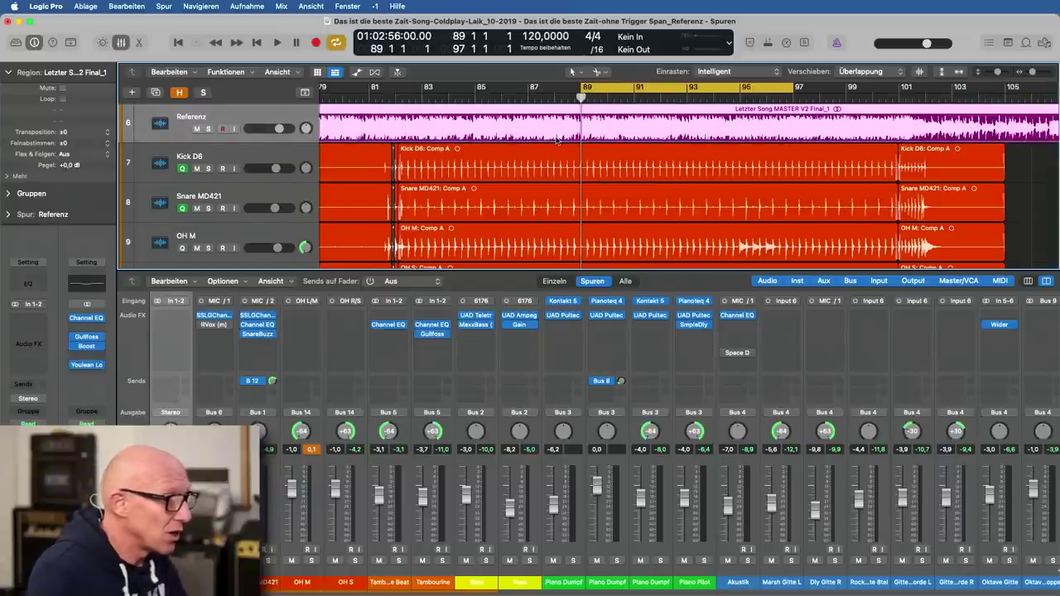
# Listen to the Referenz track in solo from bar 89, stop playback and switch its solo off again.
pyautogui.hscroll(2, 557, 141)
pyautogui.click(209, 127)
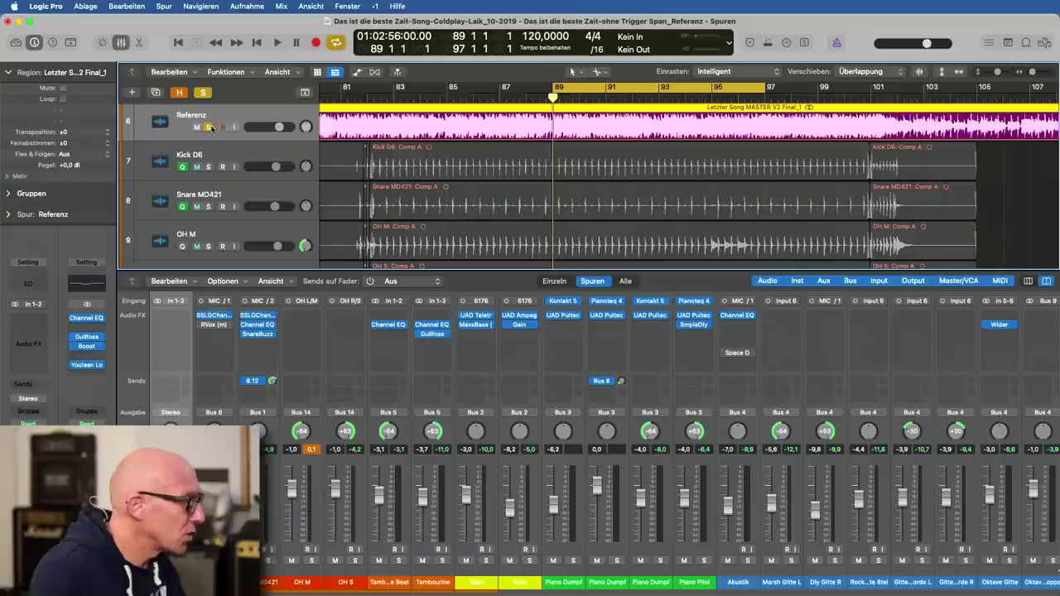
pyautogui.press('space')
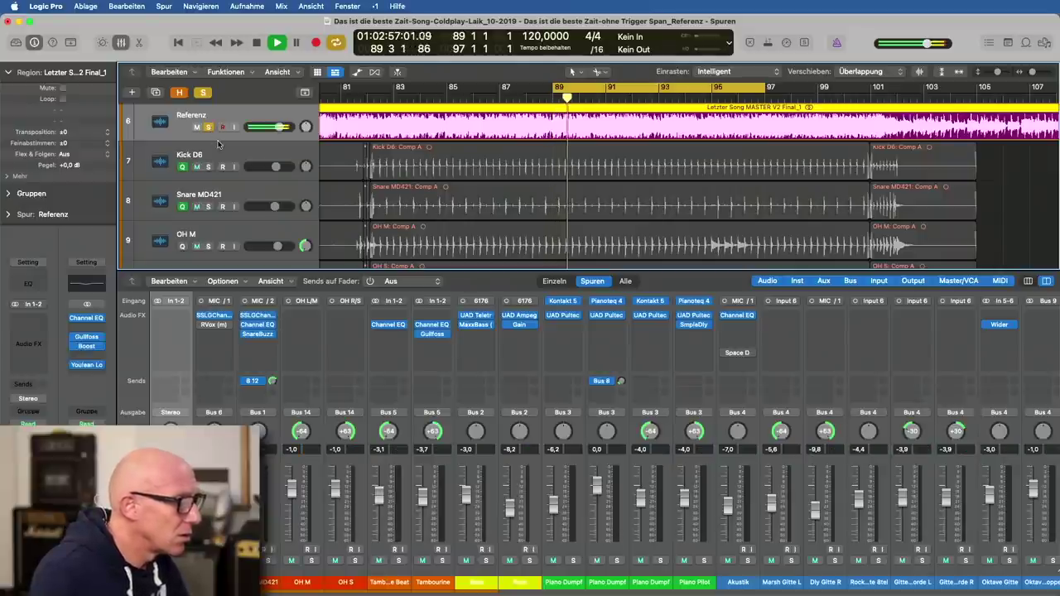
pyautogui.press('space')
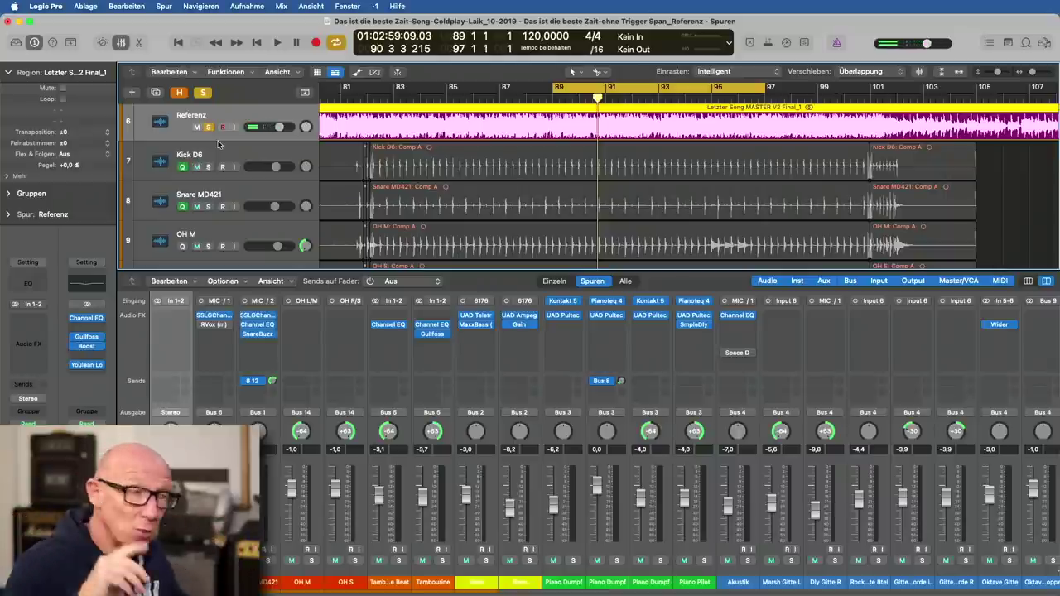
pyautogui.click(208, 127)
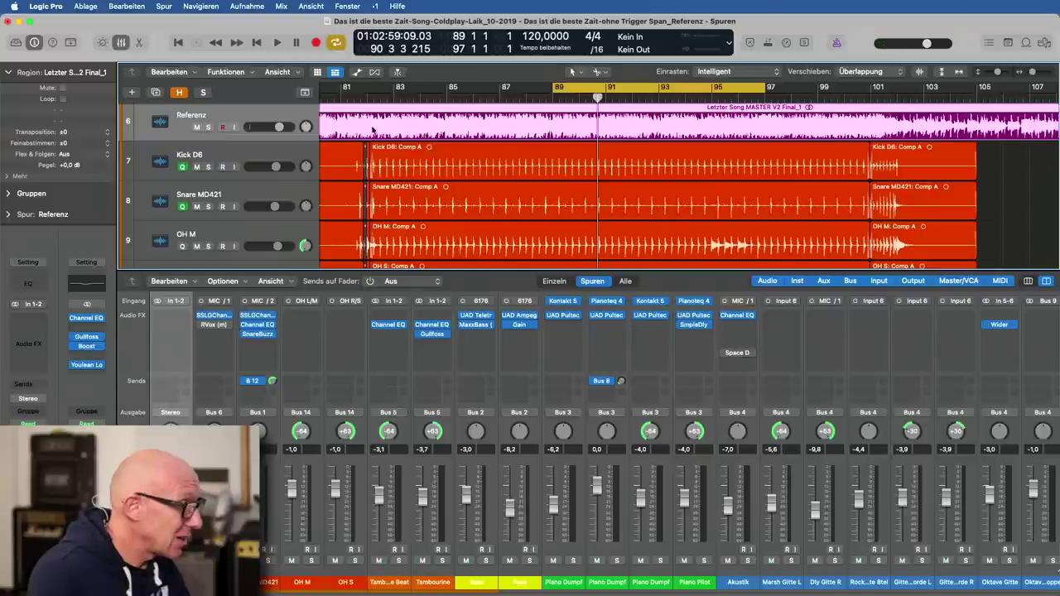
# Route the outputs of the Mukke kmpl and Vox kmpl channels together to Bus 15.
pyautogui.scroll(1, 227, 110)
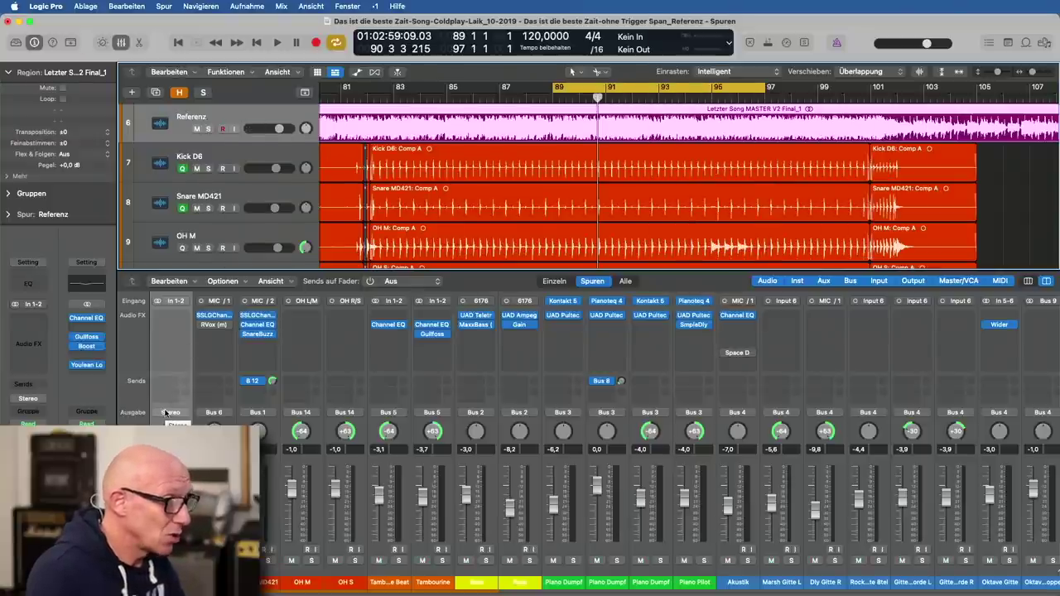
pyautogui.hscroll(10, 571, 445)
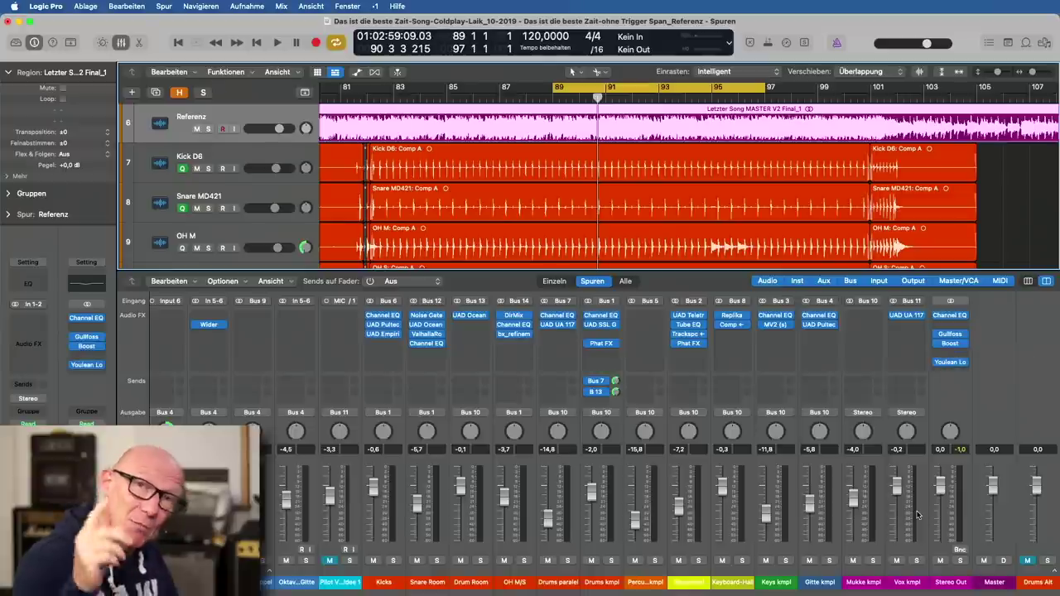
pyautogui.click(871, 544)
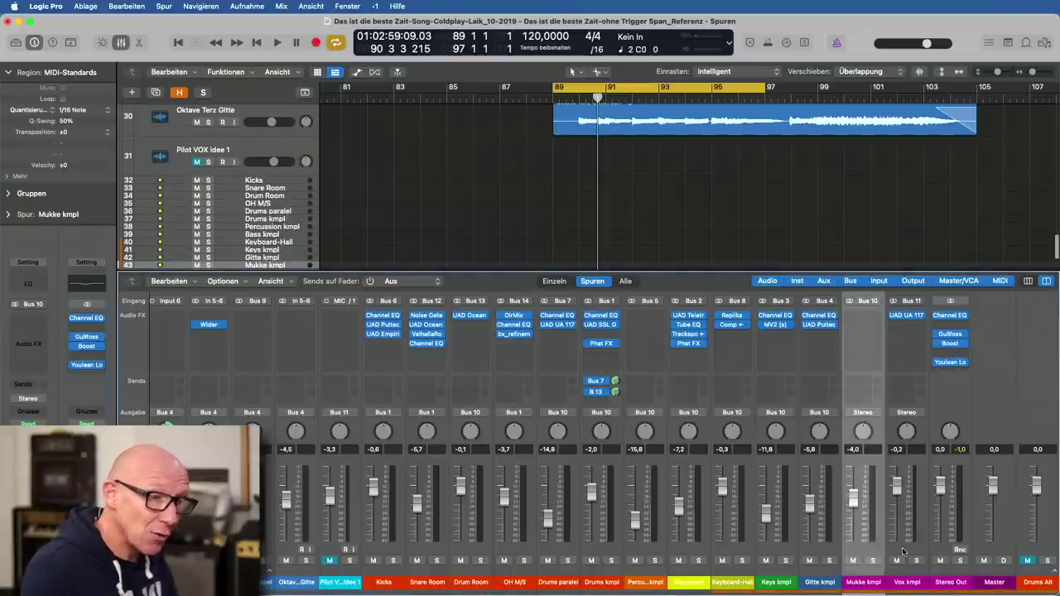
pyautogui.keyDown('shift'); pyautogui.click(909, 550); pyautogui.keyUp('shift')
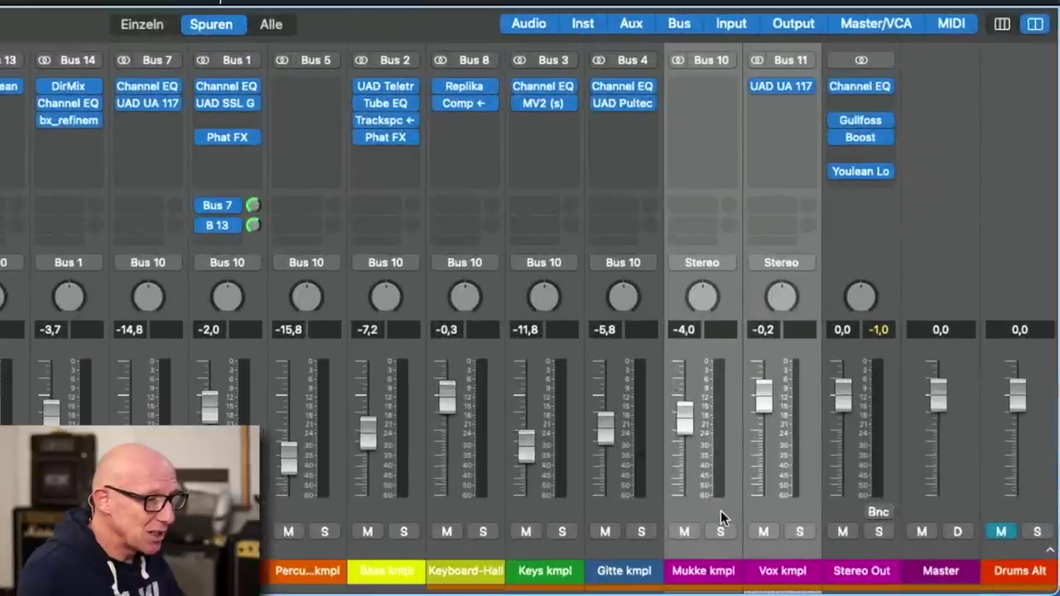
pyautogui.click(720, 511)
pyautogui.keyDown('shift'); pyautogui.click(782, 512); pyautogui.keyUp('shift')
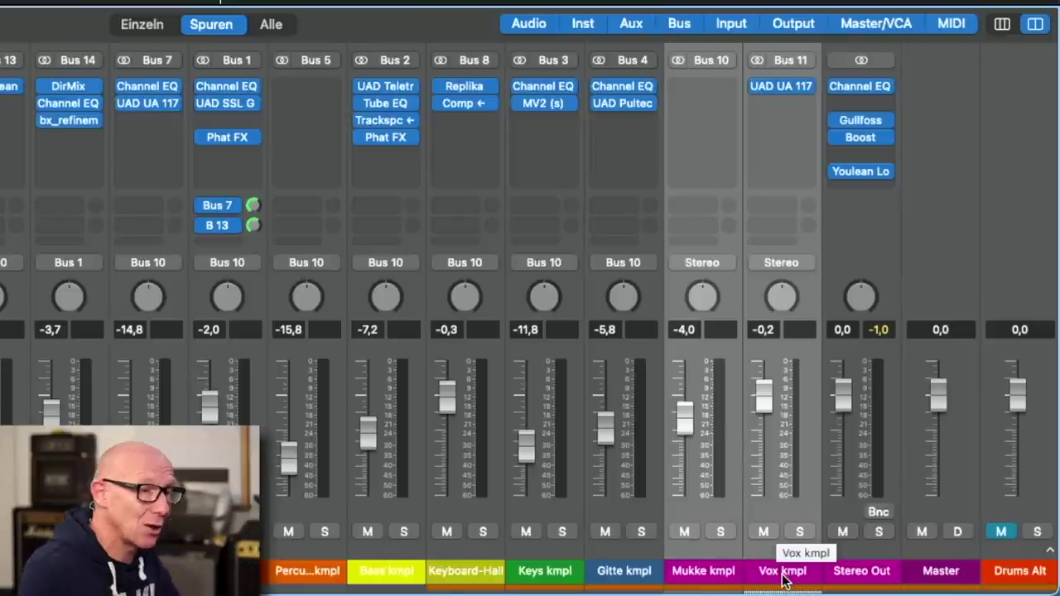
pyautogui.click(706, 262)
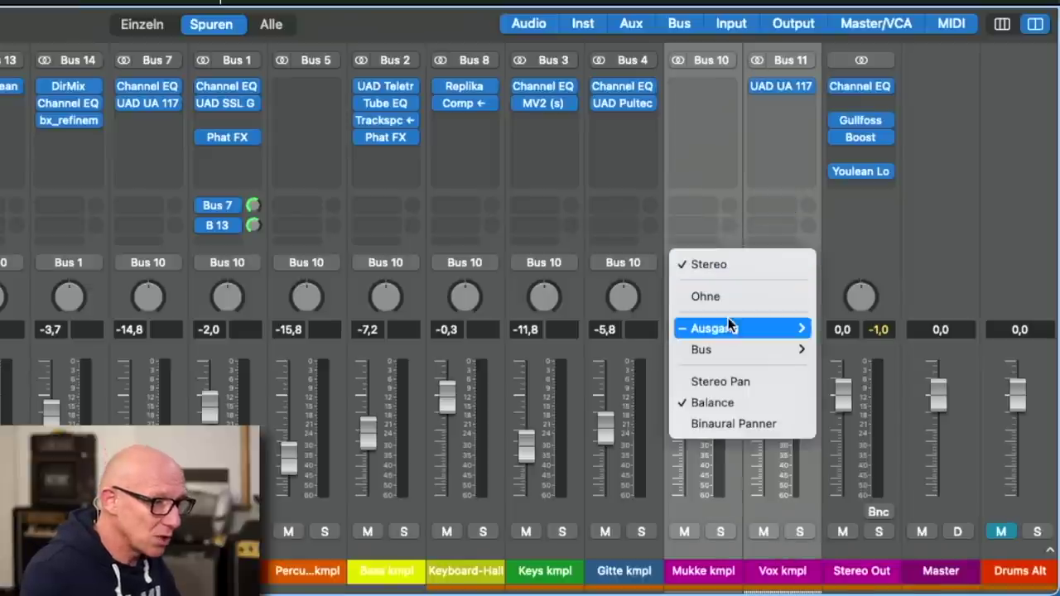
pyautogui.moveTo(726, 349)
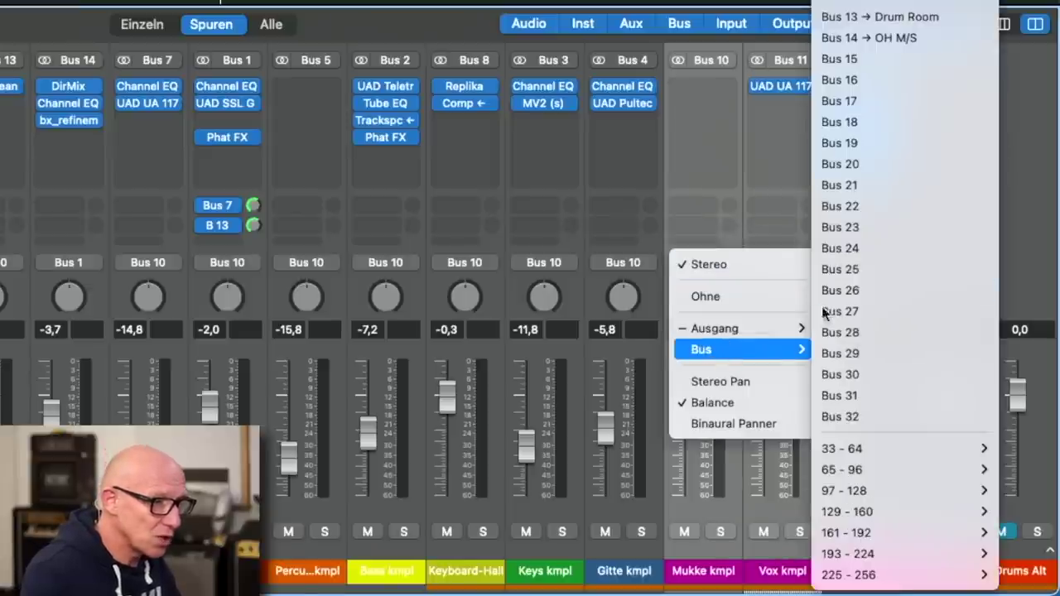
pyautogui.click(873, 59)
# Rename the new Bus 15 aux channel as PreMaster.
pyautogui.doubleClick(868, 578)
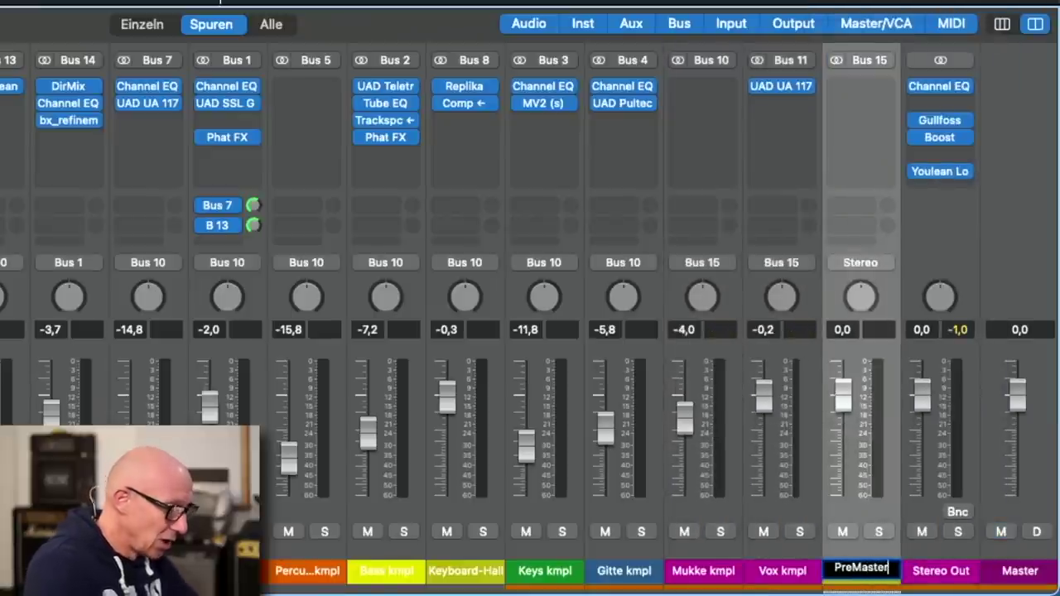
pyautogui.write('PreMaster')
pyautogui.press('Return')
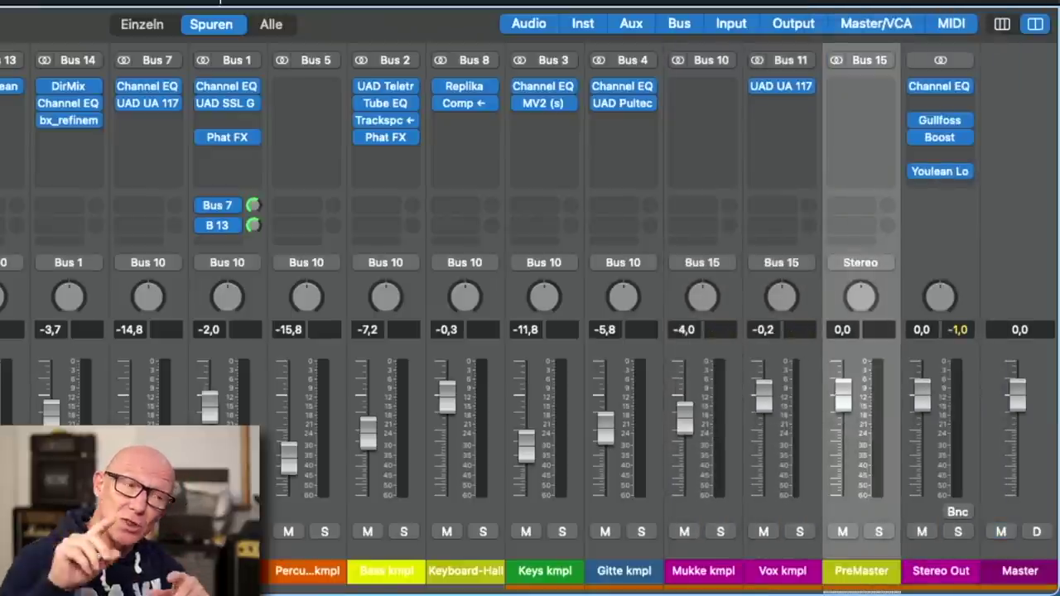
# Move the Channel EQ, Gullfoss and Boost plug-ins from Stereo Out to PreMaster, and colour the PreMaster channel dark magenta.
pyautogui.hscroll(2, 741, 274)
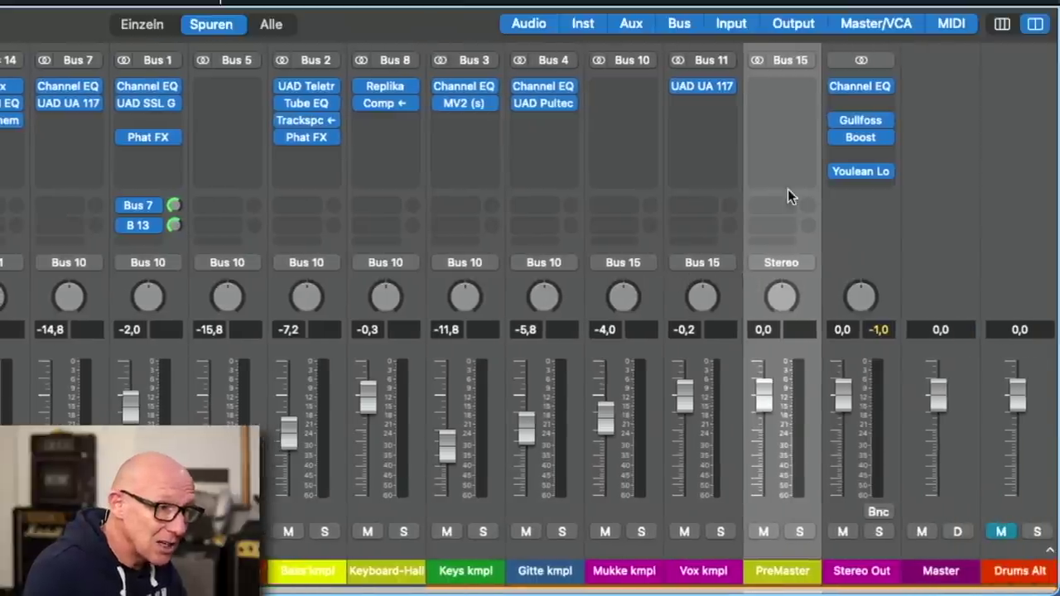
pyautogui.moveTo(863, 84); pyautogui.dragTo(792, 82)
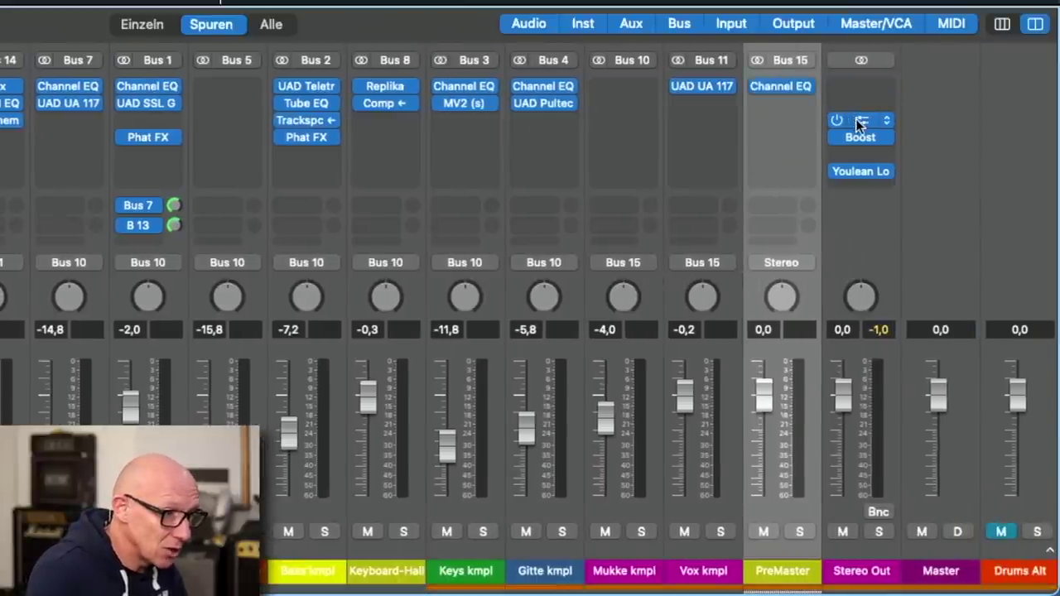
pyautogui.moveTo(849, 120); pyautogui.dragTo(778, 118)
pyautogui.moveTo(867, 134); pyautogui.dragTo(782, 134)
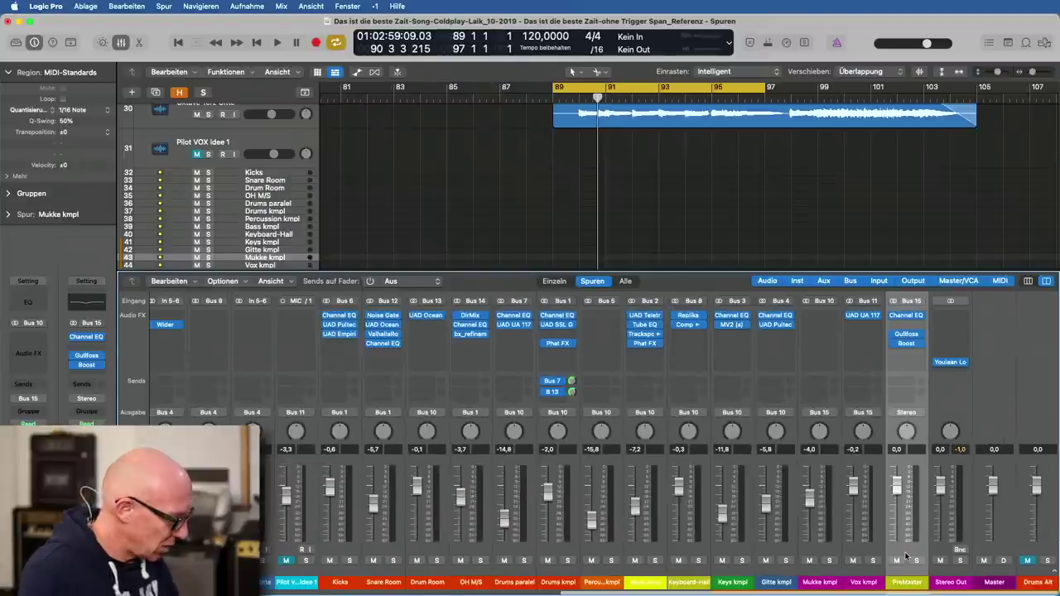
pyautogui.hotkey('alt', 'c')
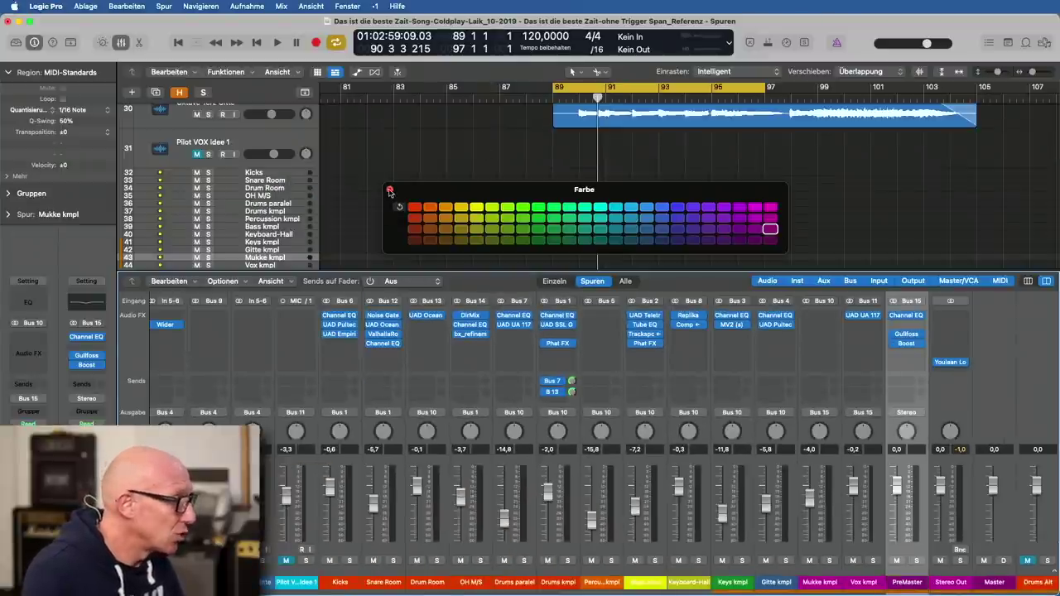
pyautogui.click(389, 191)
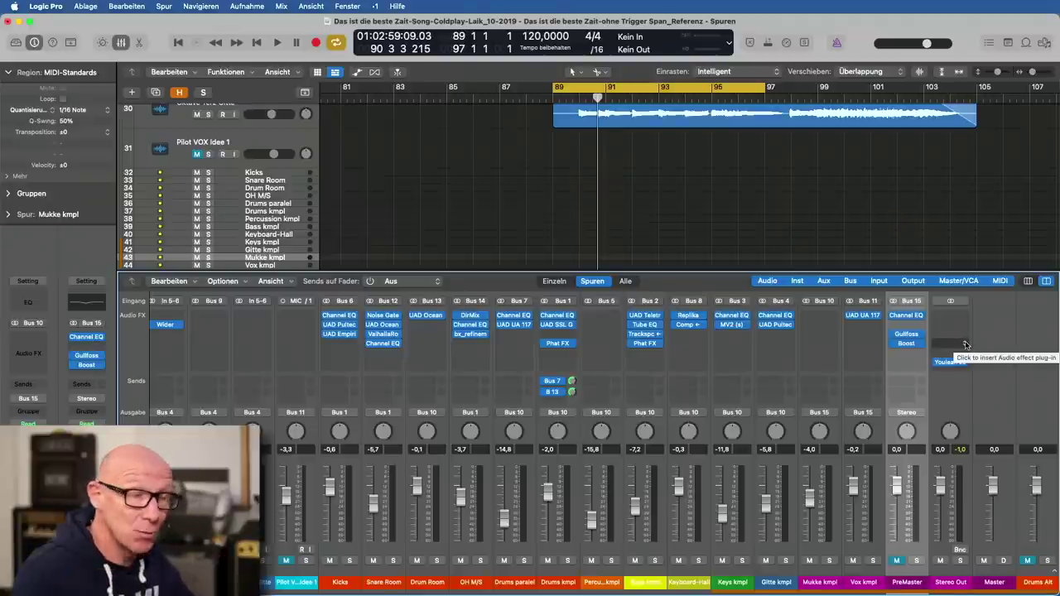
# Insert the SPAN plug-in in stereo on the Stereo Out channel, in the slot above Youlean Loudness Meter.
pyautogui.click(964, 345)
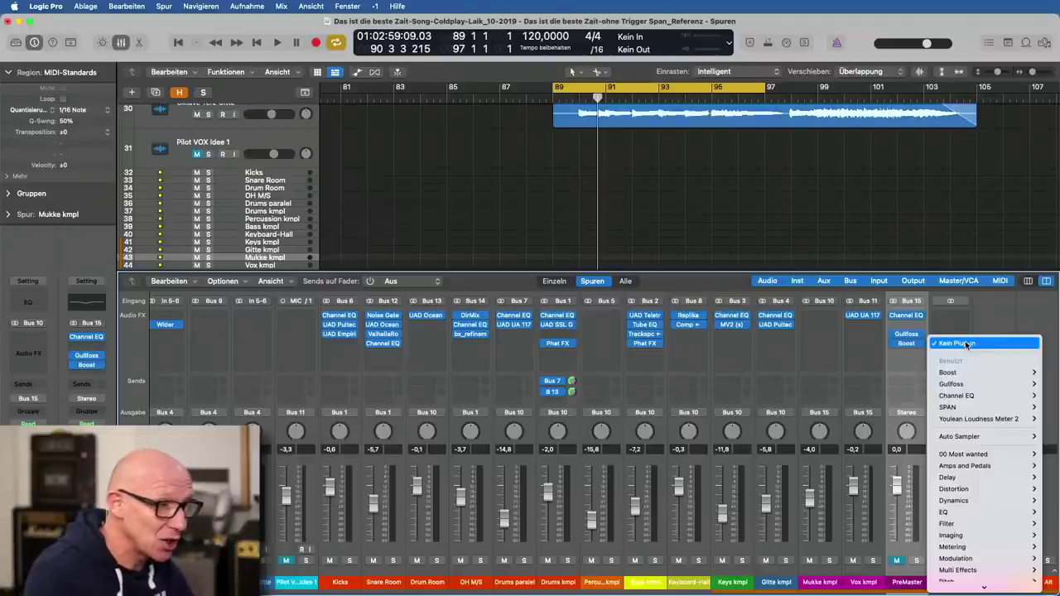
pyautogui.moveTo(970, 398)
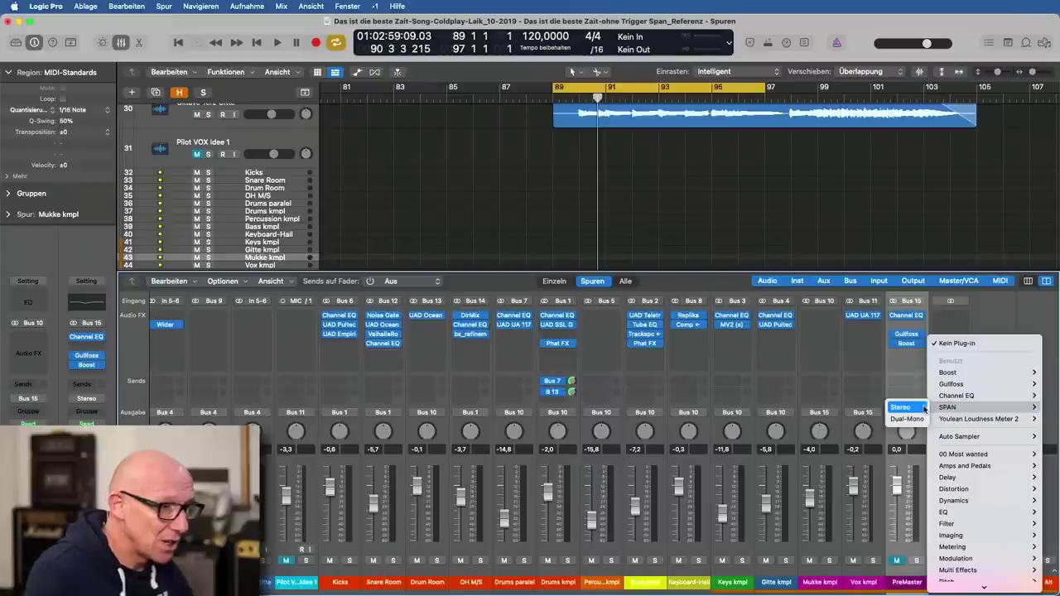
pyautogui.click(915, 407)
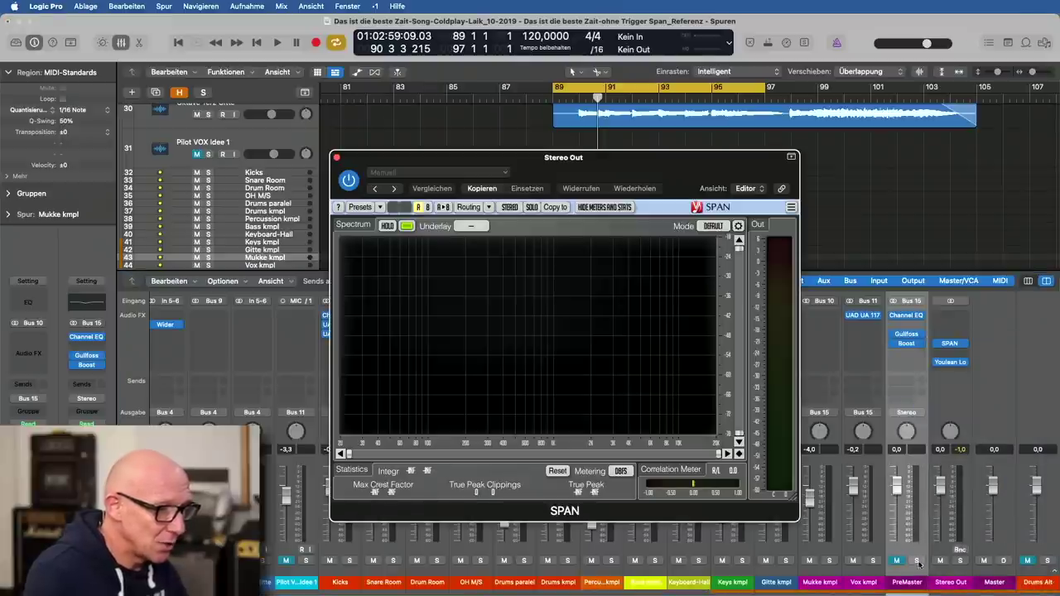
# Solo the PreMaster channel in the mixer.
pyautogui.click(918, 562)
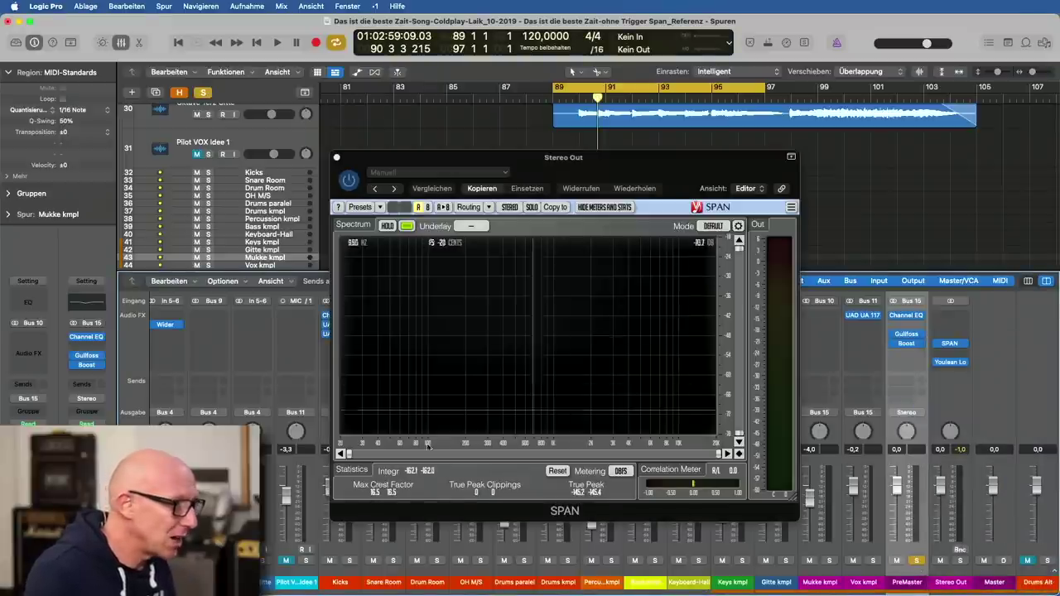
pyautogui.hscroll(-15, 240, 472)
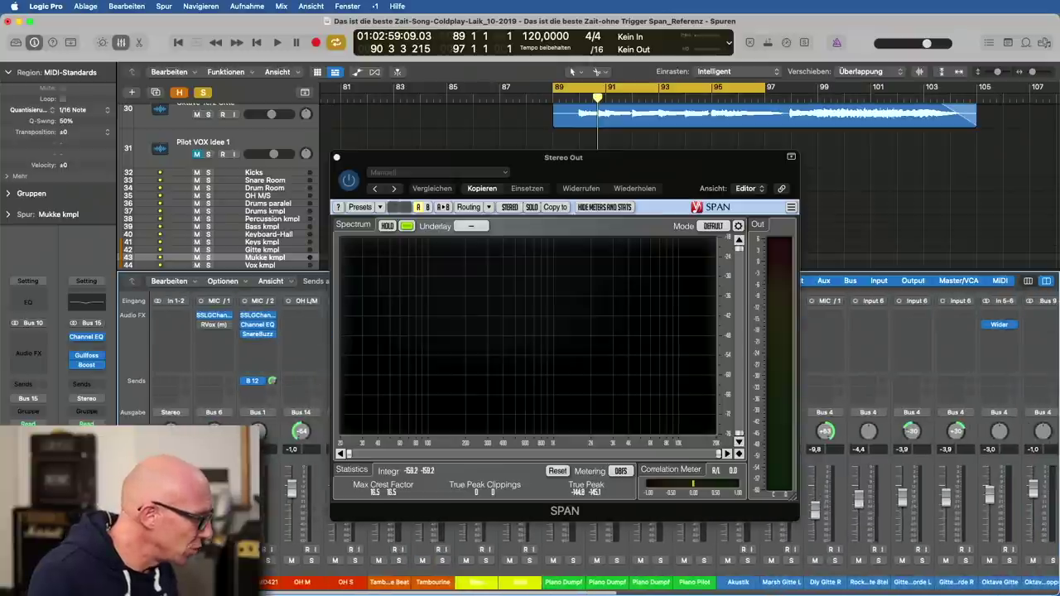
pyautogui.hscroll(15, 674, 556)
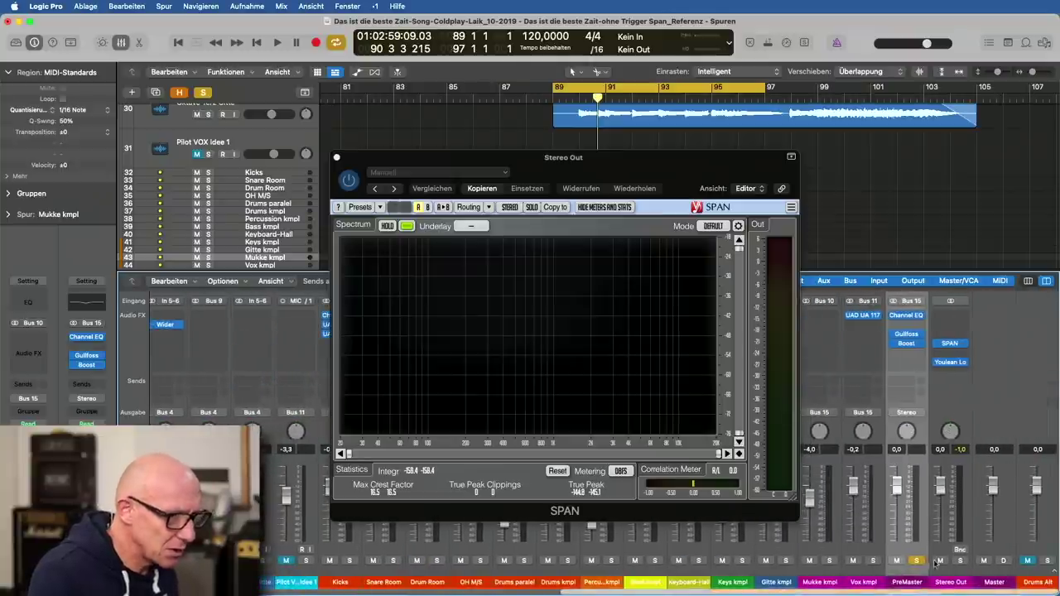
# Unsolo the PreMaster channel and mute the Referenz channel in the mixer.
pyautogui.click(909, 562)
pyautogui.hscroll(-15, 908, 561)
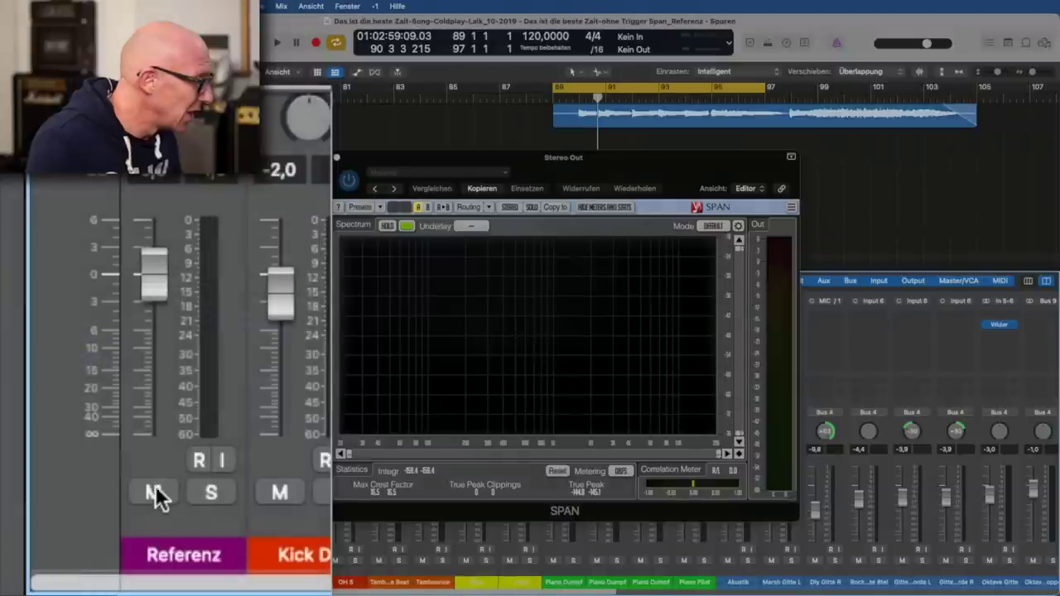
pyautogui.click(155, 488)
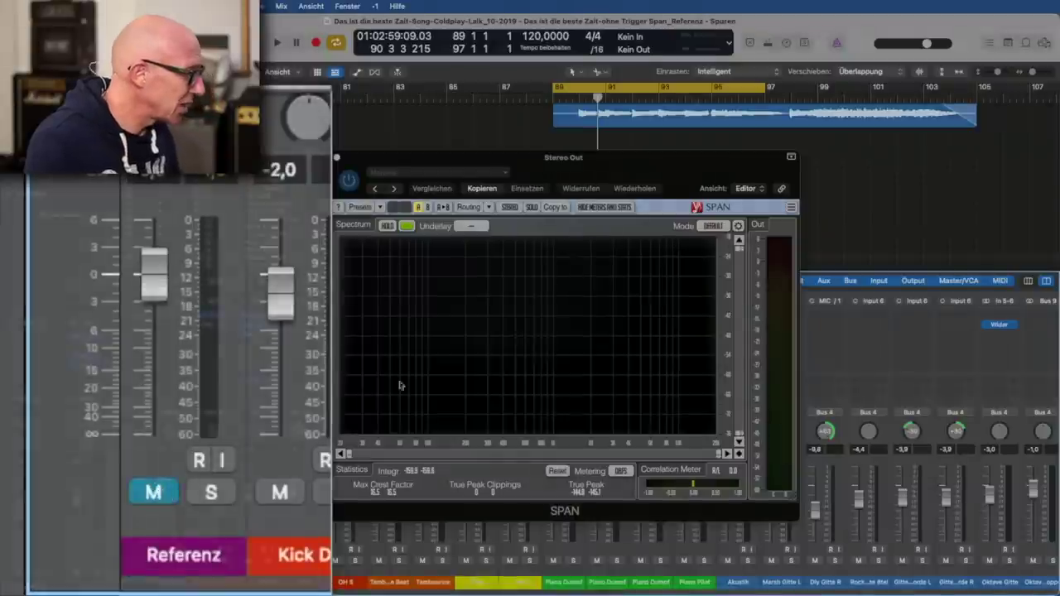
# Reposition the SPAN window and examine the mix's spectrum during playback, then stop playback.
pyautogui.moveTo(585, 159); pyautogui.dragTo(704, 95)
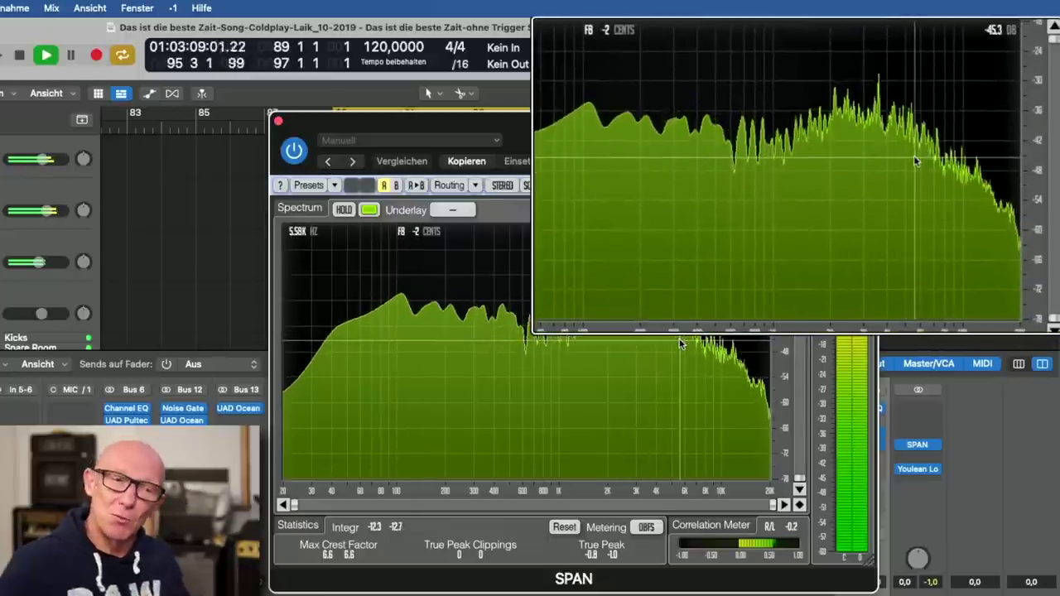
pyautogui.press('space')
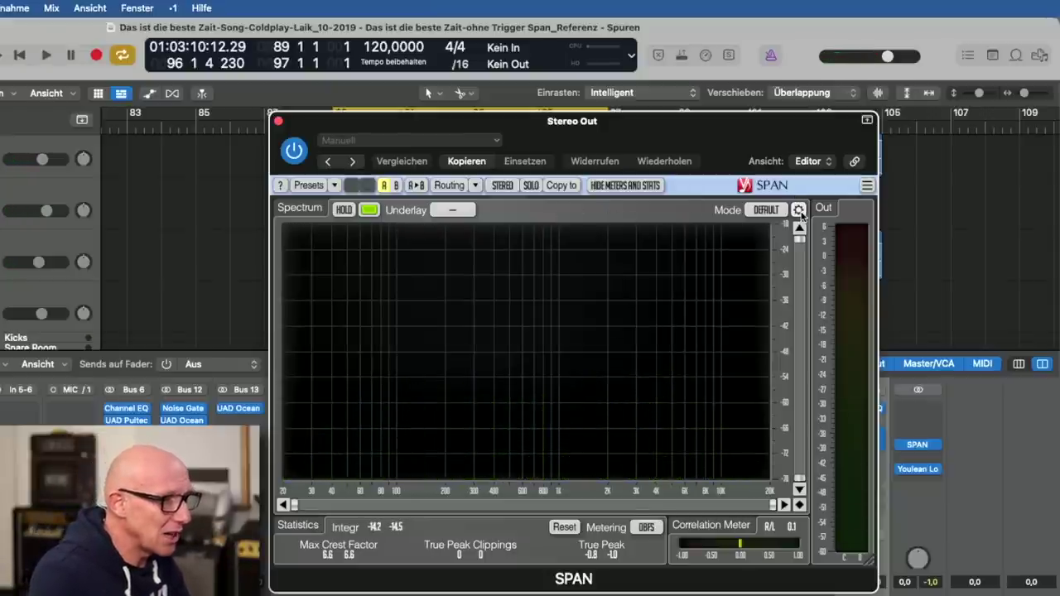
# Set SPAN's spectrum type to RT AVG and its block size to 8192, and check the mix's spectrum during playback.
pyautogui.click(798, 211)
pyautogui.moveTo(851, 372); pyautogui.dragTo(546, 250)
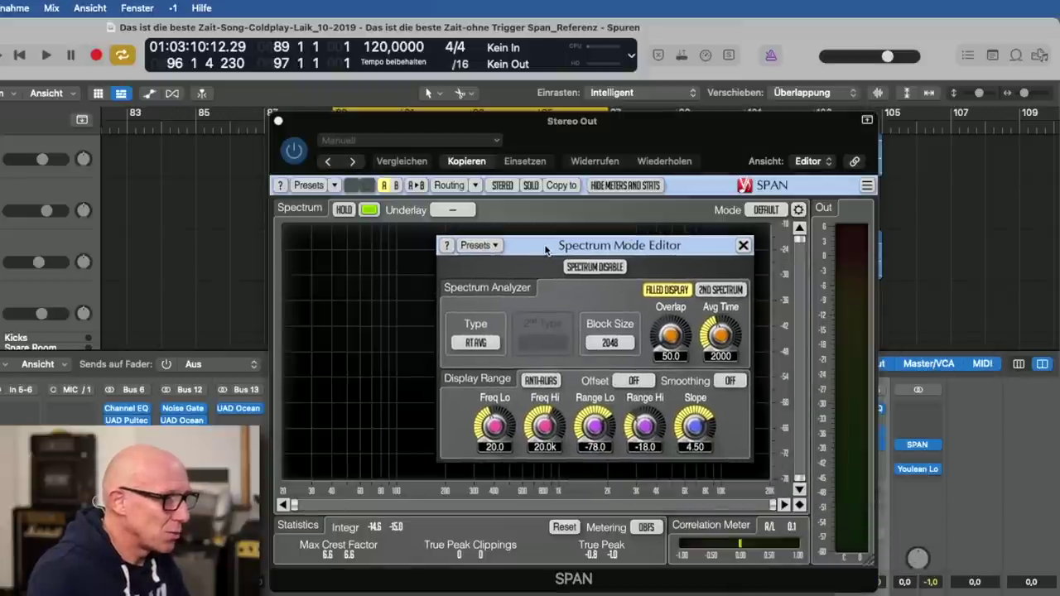
pyautogui.click(482, 343)
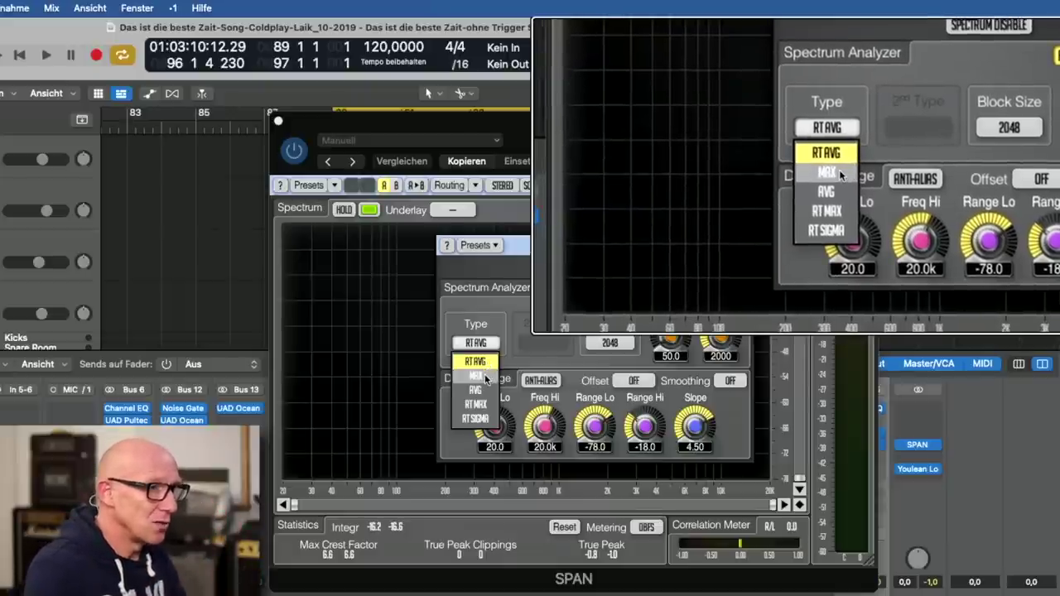
pyautogui.click(485, 361)
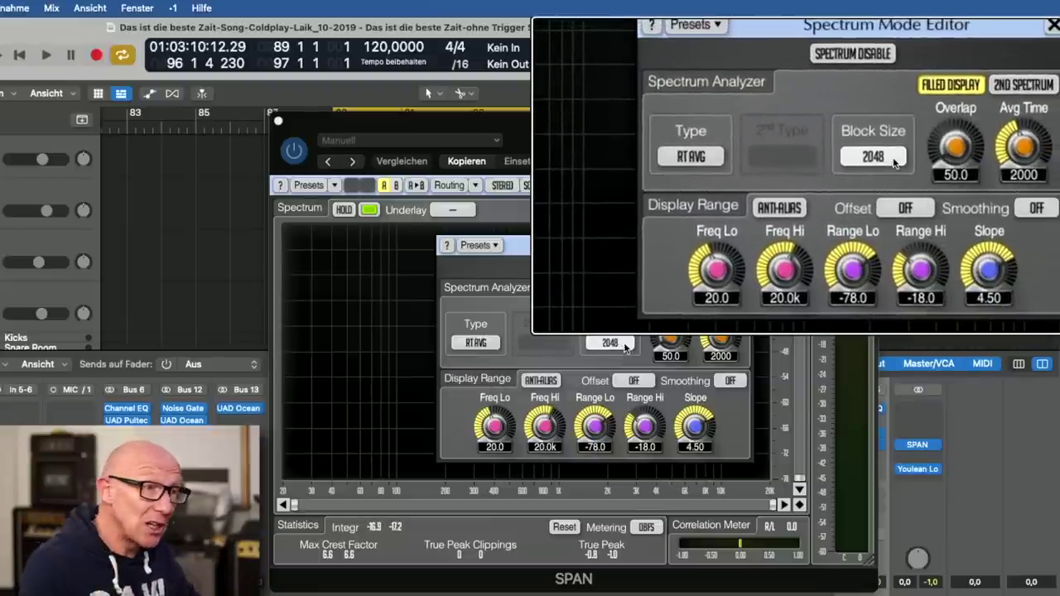
pyautogui.click(626, 347)
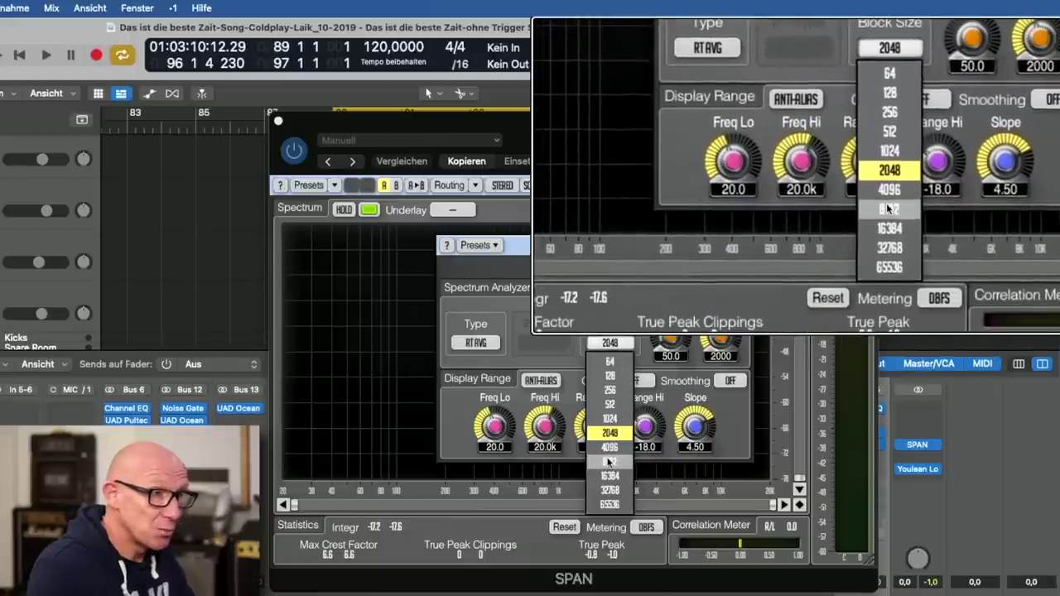
pyautogui.click(609, 461)
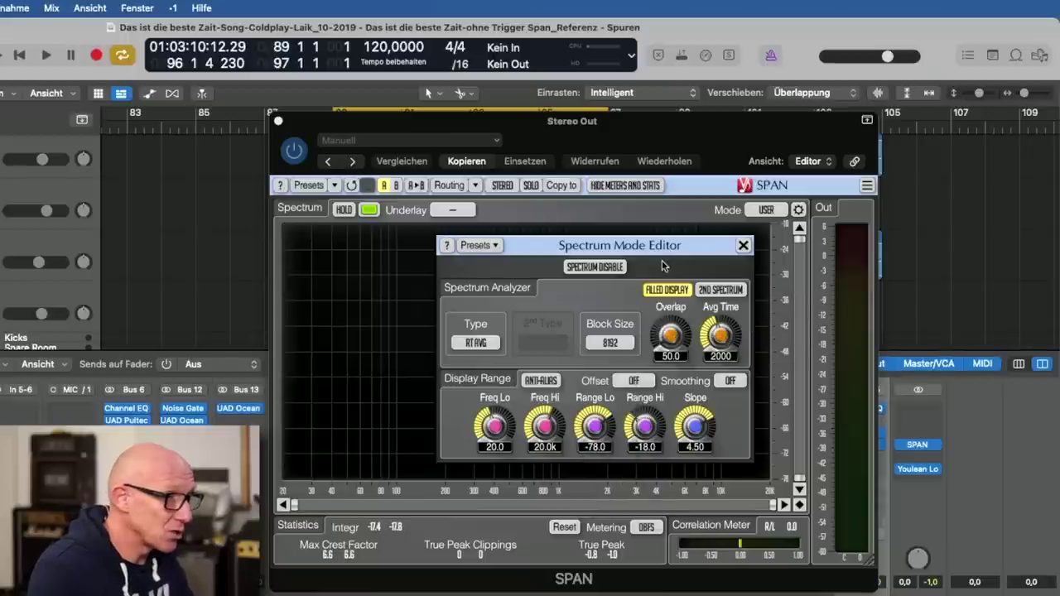
pyautogui.click(744, 246)
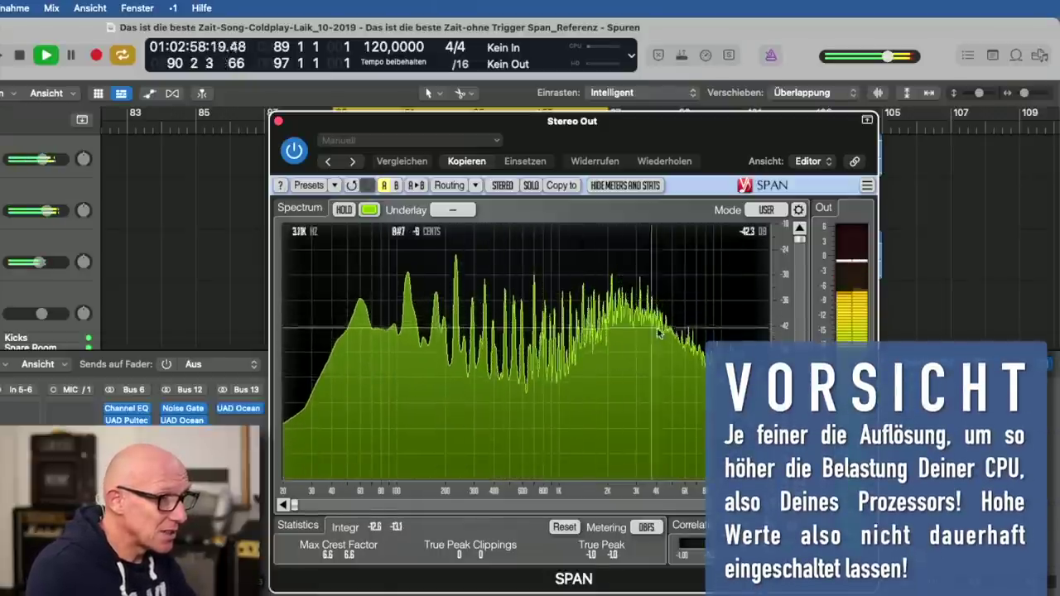
pyautogui.press('space')
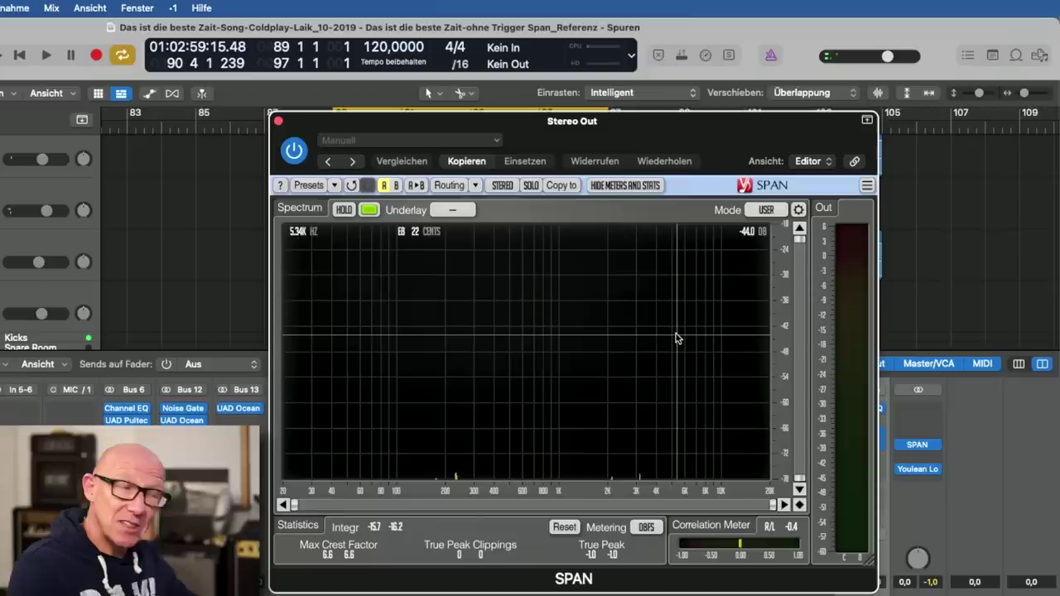
# Set SPAN's spectrum smoothing to 1/3 OCT and play the mix briefly to check the smoothed curve.
pyautogui.click(798, 211)
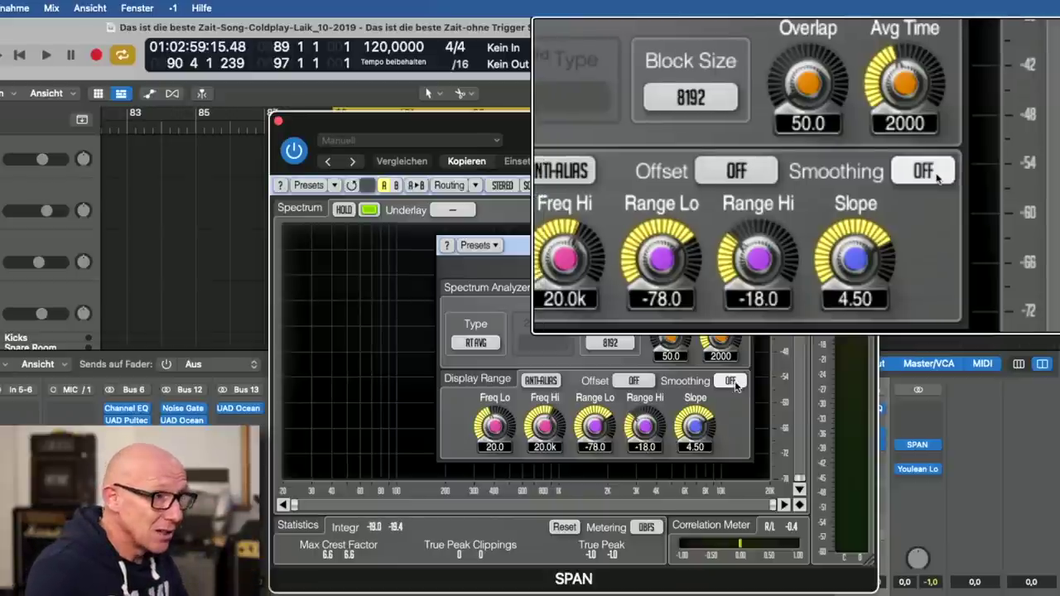
pyautogui.click(732, 383)
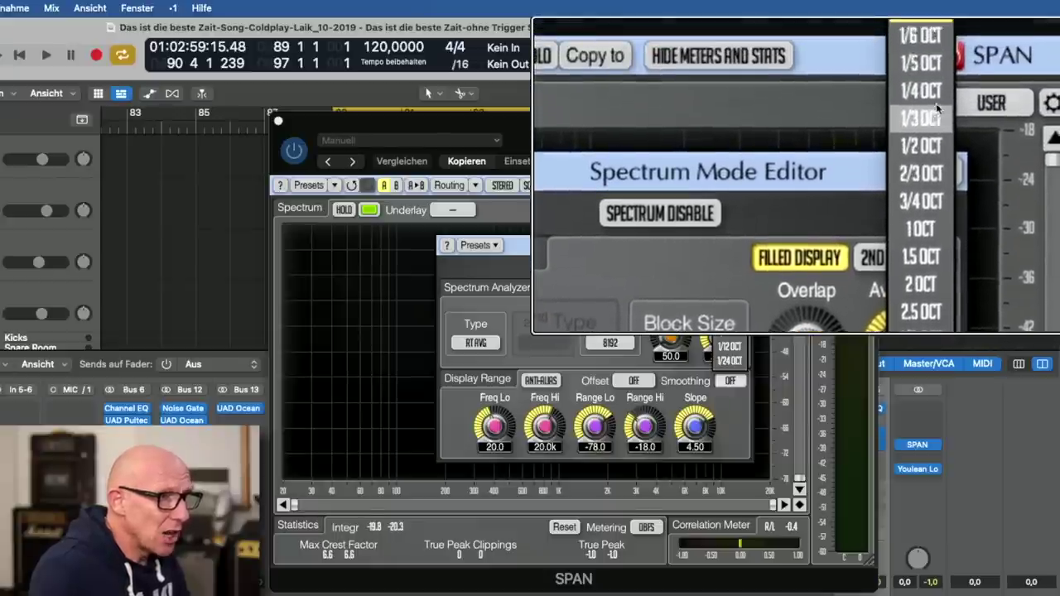
pyautogui.click(936, 111)
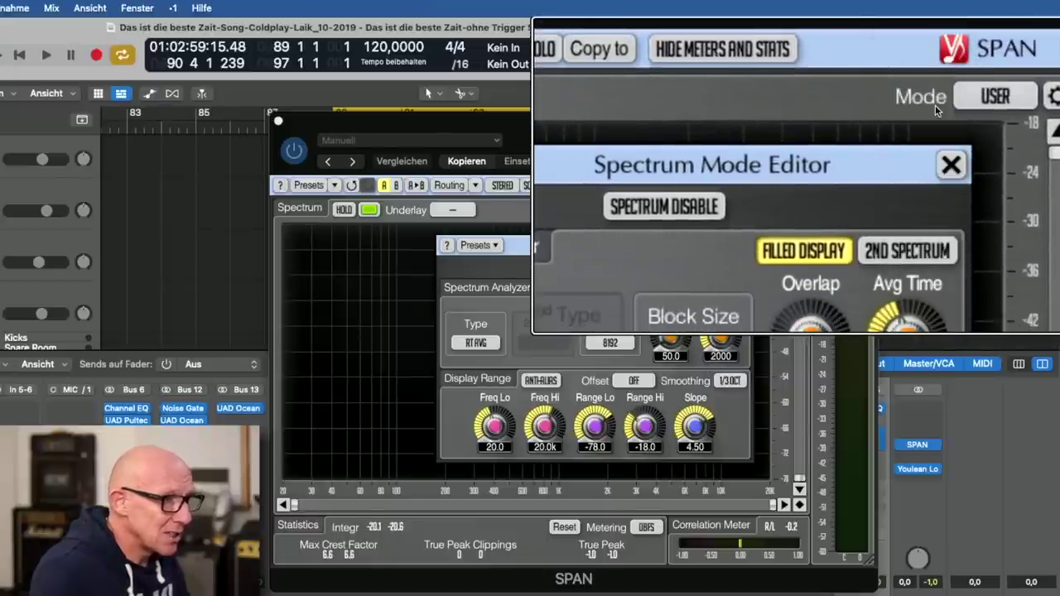
pyautogui.click(743, 245)
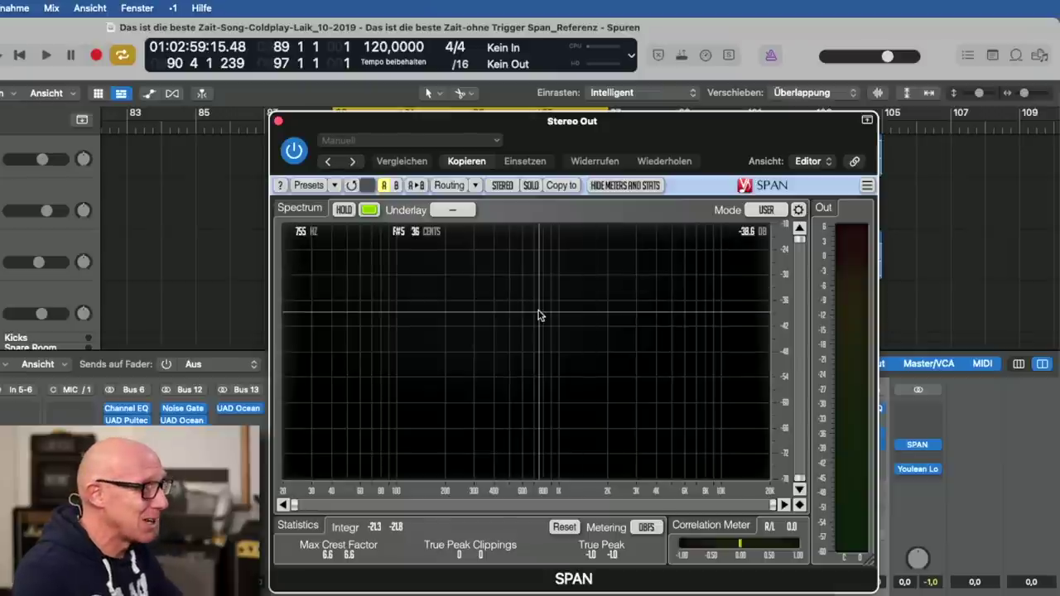
pyautogui.press('space')
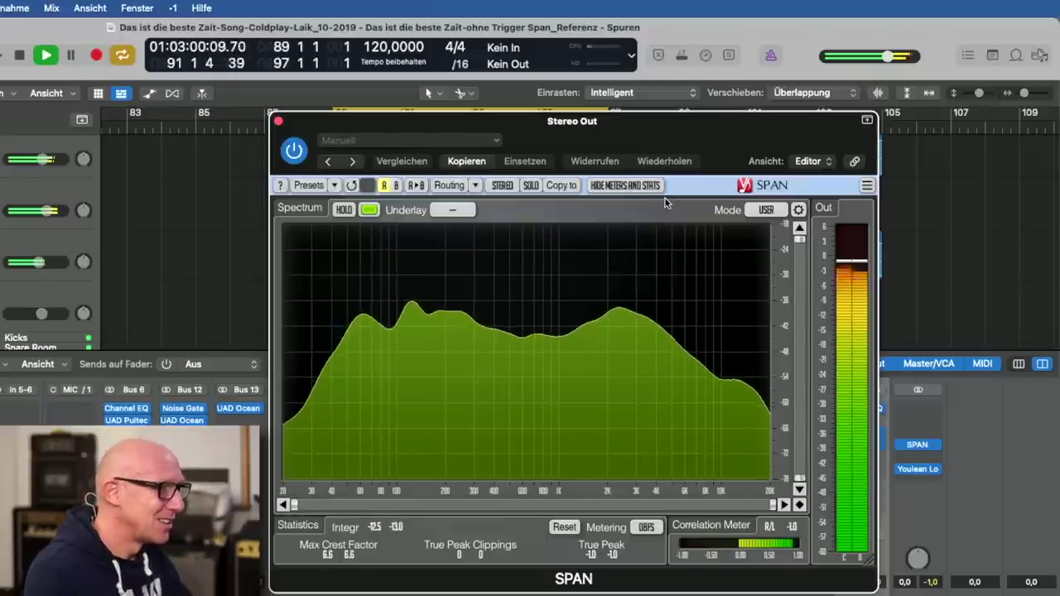
pyautogui.press('space')
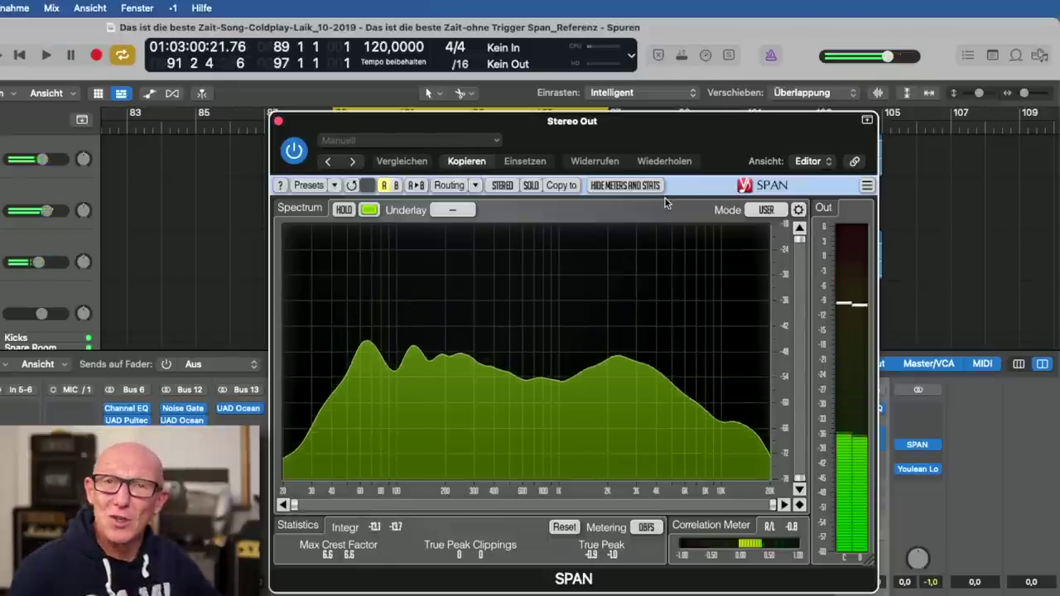